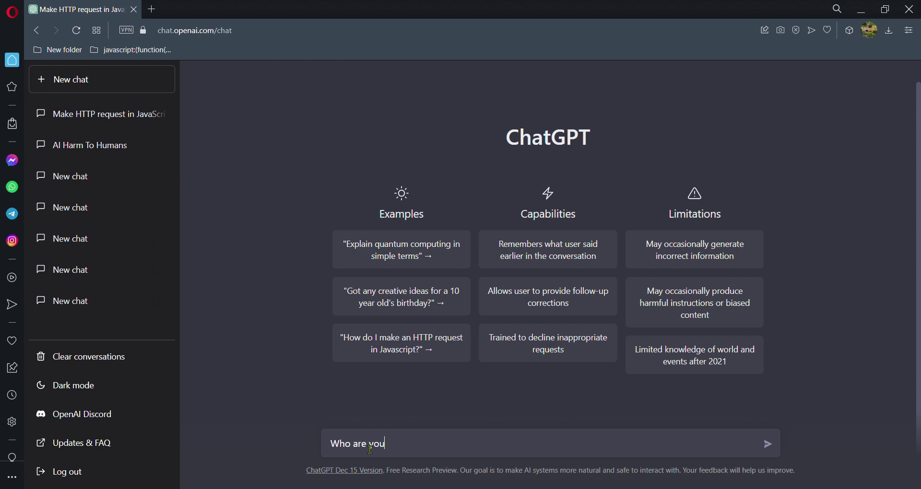
# Send 'Who are you?' in a new chat and select the assistant's self-introduction reply
pyautogui.press('Return')
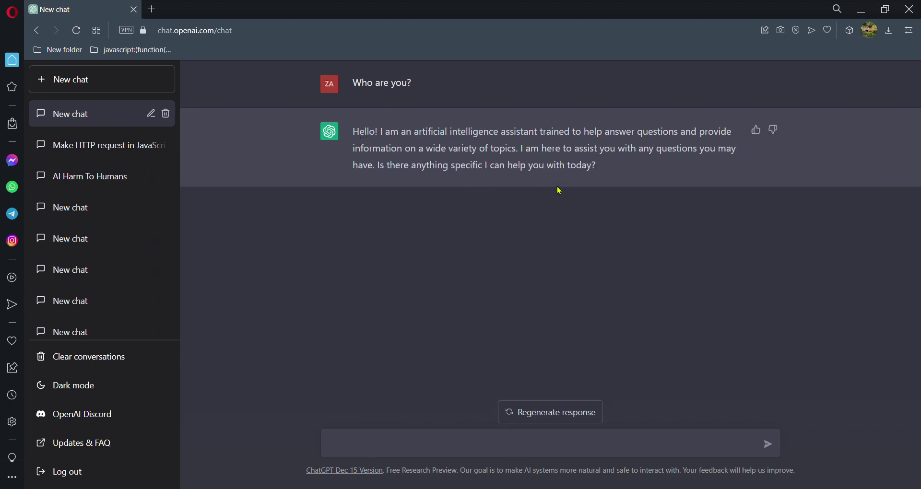
pyautogui.moveTo(352, 131); pyautogui.dragTo(646, 191)
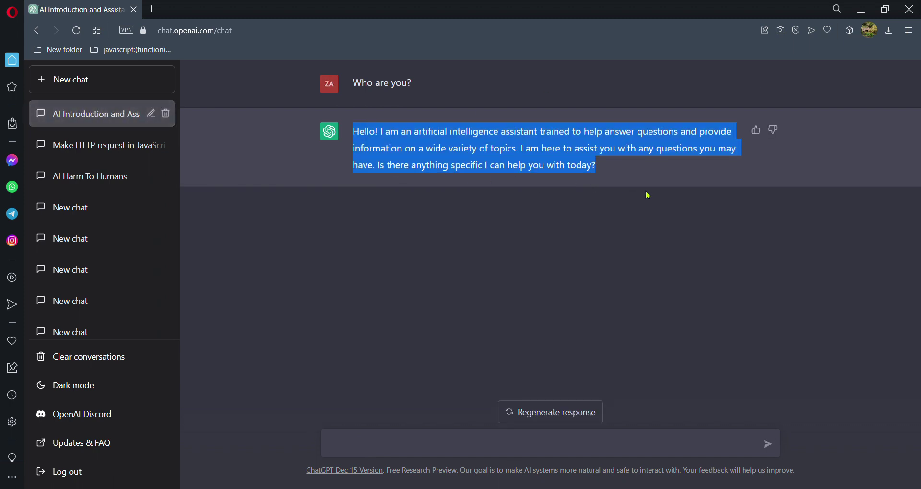
# Send a 'Name one' prompt built from the pasted reply, trimmed of blank lines
pyautogui.click(533, 448)
pyautogui.write('Name one')
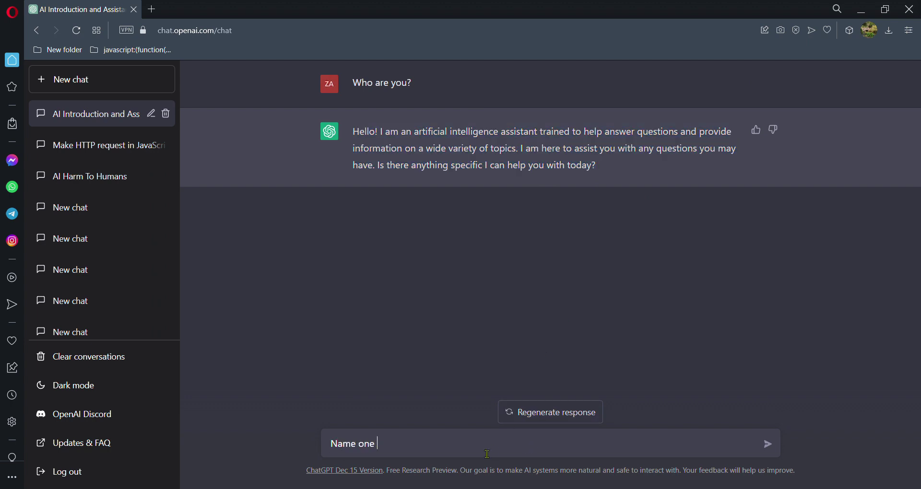
pyautogui.write('Hello! I am an artificial intelligence assistant trained to help answer questions and provide information on a wide variety of topics. I am here to assist you with any questions you may have. Is there anything specific I can help you with today?')
pyautogui.press('BackSpace')
pyautogui.press('BackSpace')
pyautogui.press('BackSpace')
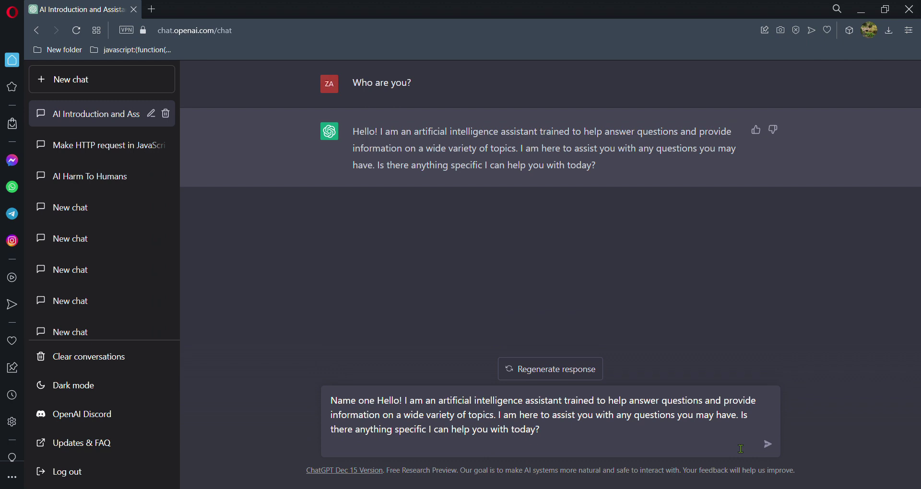
pyautogui.moveTo(438, 401); pyautogui.dragTo(395, 405)
pyautogui.press('BackSpace')
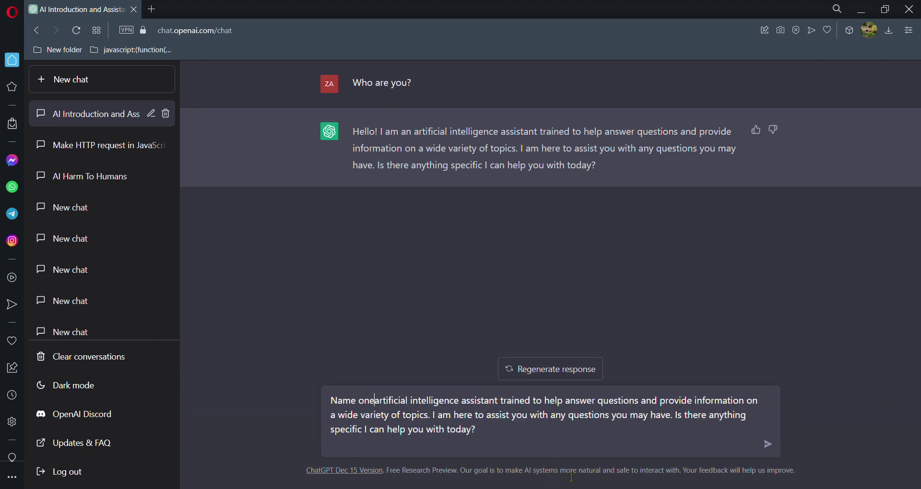
pyautogui.click(768, 444)
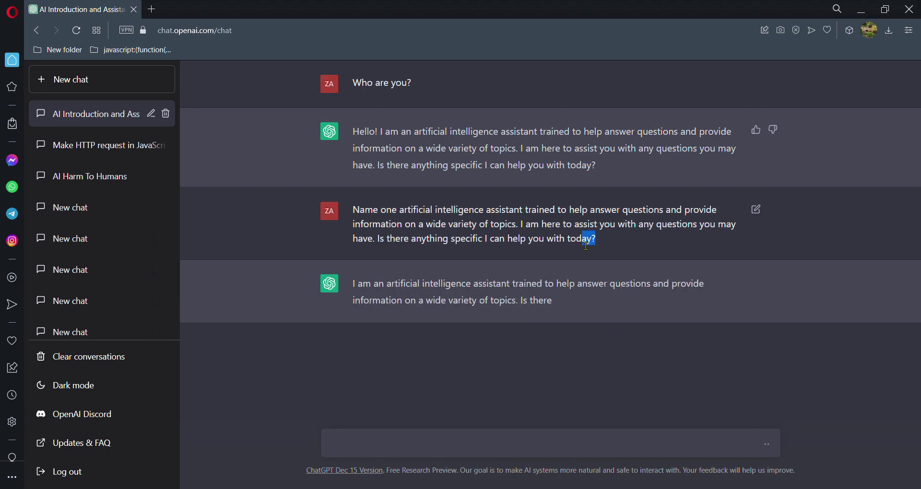
# Send 'Name one' plus the reply minus its last two sentences, then review the answer
pyautogui.moveTo(615, 248); pyautogui.dragTo(545, 242)
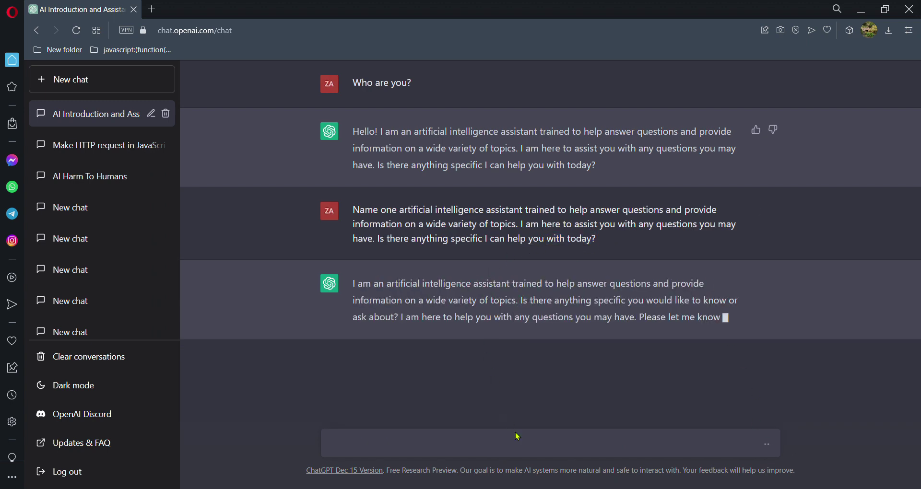
pyautogui.write('N')
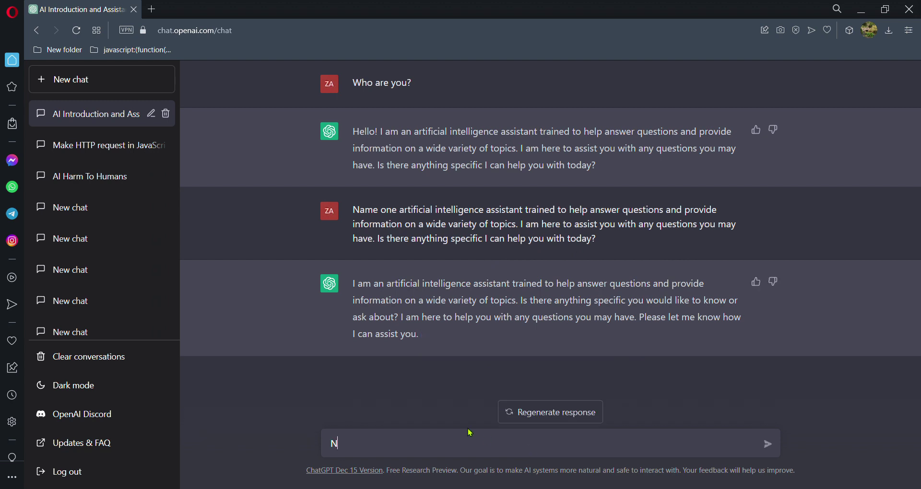
pyautogui.write('ame one')
pyautogui.write('Hello! I am an artificial intelligence assistant trained to help answer questions and provide information on a wide variety of topics. I am here to assist you with any questions you may have. Is there anything specific I can help you with today?')
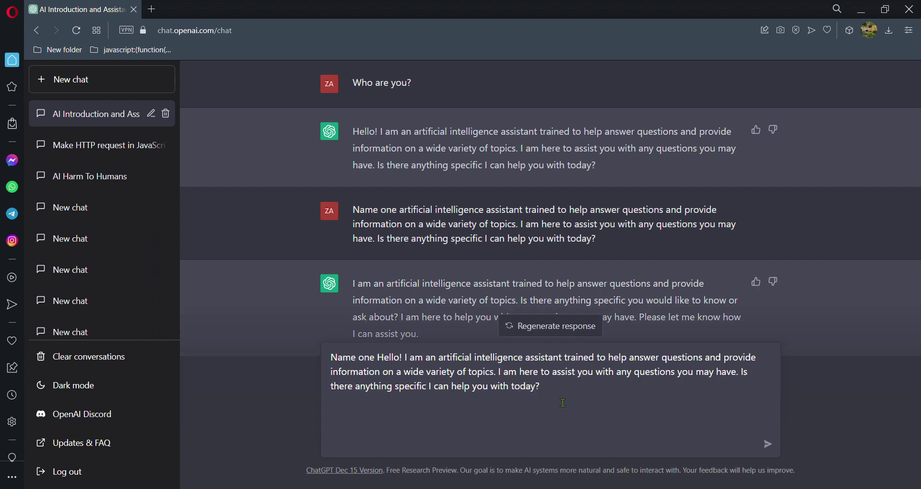
pyautogui.moveTo(563, 403); pyautogui.dragTo(500, 380)
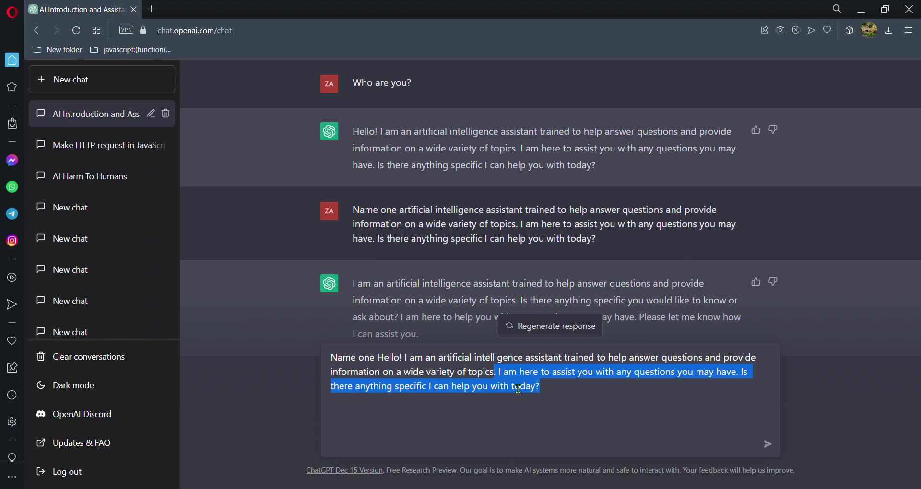
pyautogui.press('BackSpace')
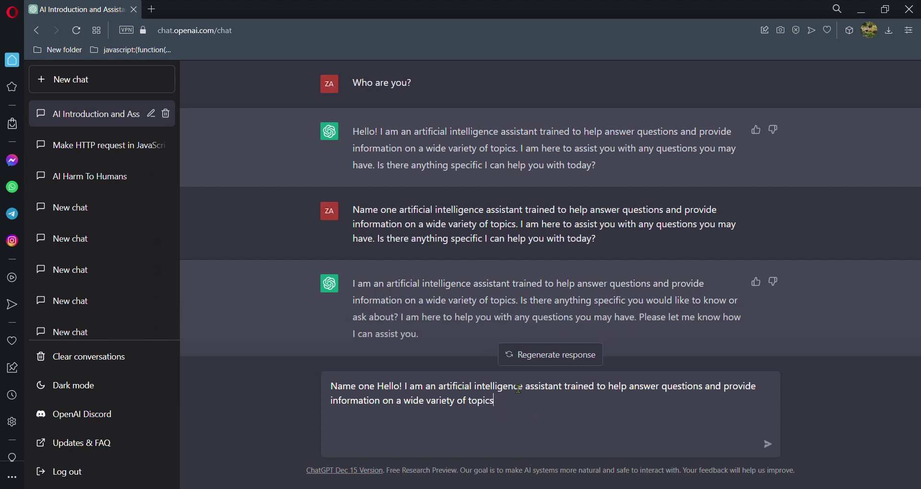
pyautogui.write('.')
pyautogui.click(767, 444)
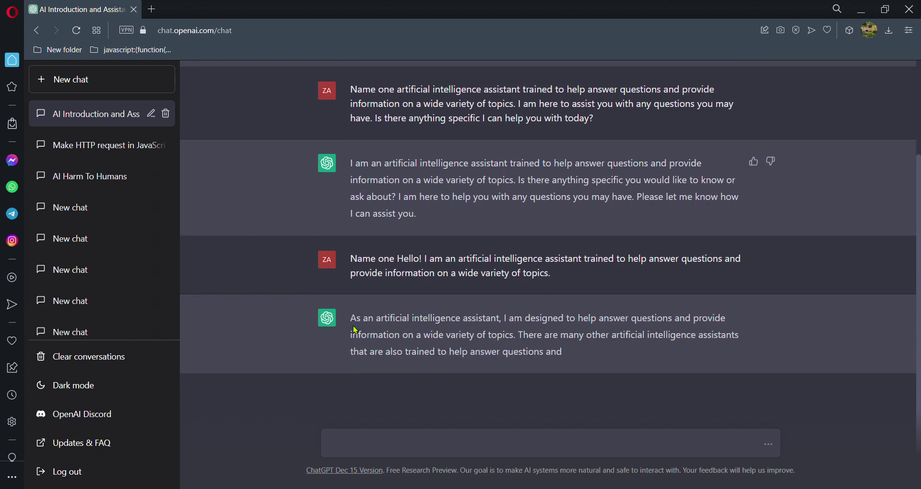
pyautogui.moveTo(350, 302)
pyautogui.mouseDown()
pyautogui.moveTo(558, 336)
pyautogui.moveTo(660, 295)
pyautogui.moveTo(656, 281)
pyautogui.moveTo(499, 267)
pyautogui.moveTo(387, 240)
pyautogui.mouseUp()
pyautogui.click(657, 281)
pyautogui.moveTo(480, 459); pyautogui.dragTo(488, 462)
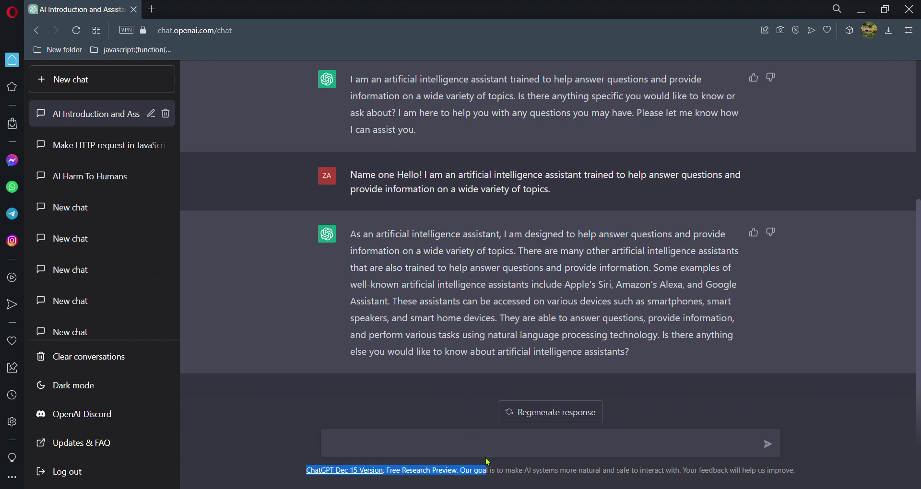
# Send the pasted reply-quoting prompt, then draft 'name one' followed by pasted reply text
pyautogui.click(483, 438)
pyautogui.write('name one')
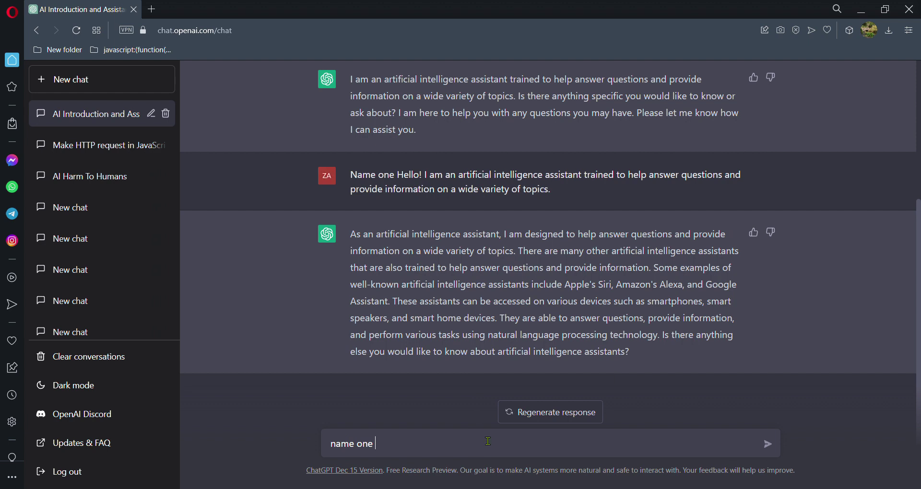
pyautogui.write('artificial intelligence assistant, I am designed to help answer questions and provide information on a wide variety of topics. There are many other artificial intelligence assistants that are also trained to help answer questions and provide information.')
pyautogui.click(767, 444)
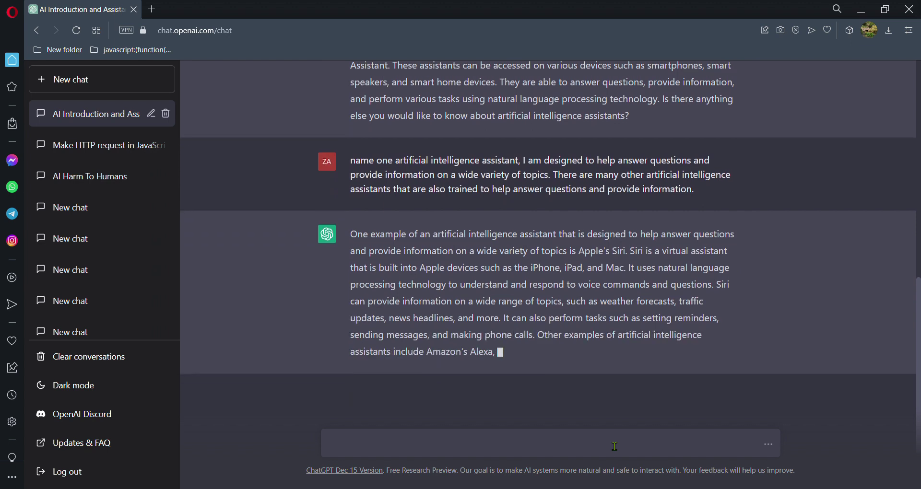
pyautogui.write('na')
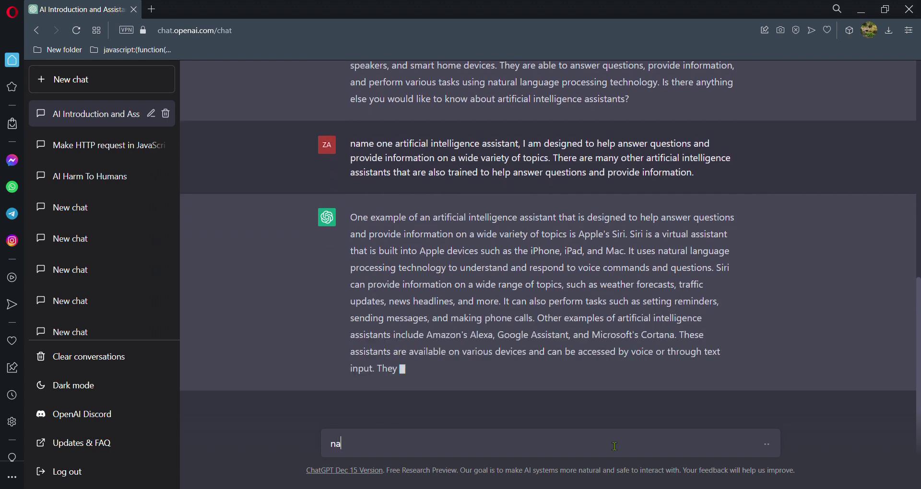
pyautogui.write('me one')
pyautogui.write('artificial intelligence assistant, I am designed to help answer questions and provide information on a wide variety of topics. There are many other artificial intelligence assistants that are also trained to help answer questions and provide information.')
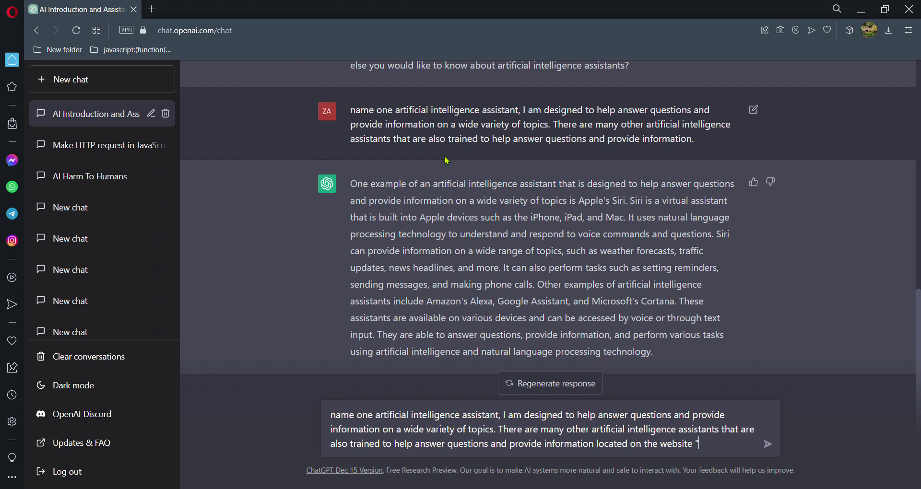
# Close the draft with a quote mark, append the page's web address, and send it
pyautogui.write('"')
pyautogui.doubleClick(228, 35)
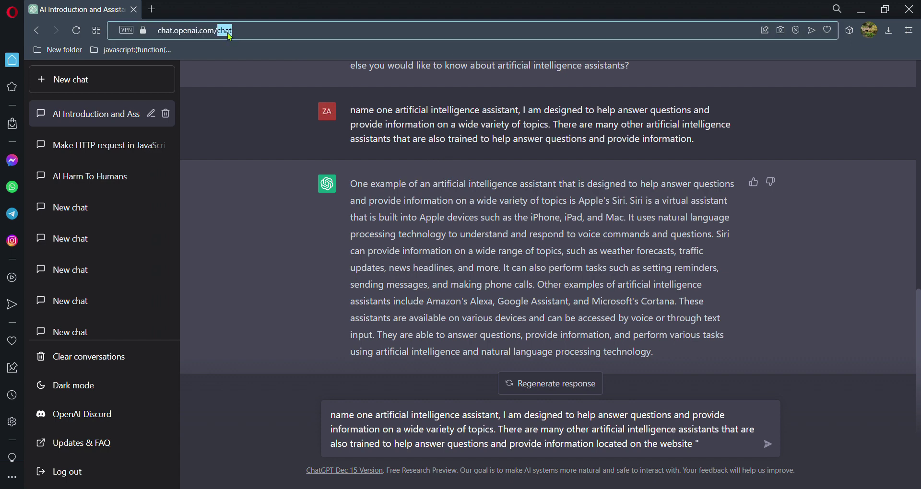
pyautogui.tripleClick(229, 36)
pyautogui.click(627, 441)
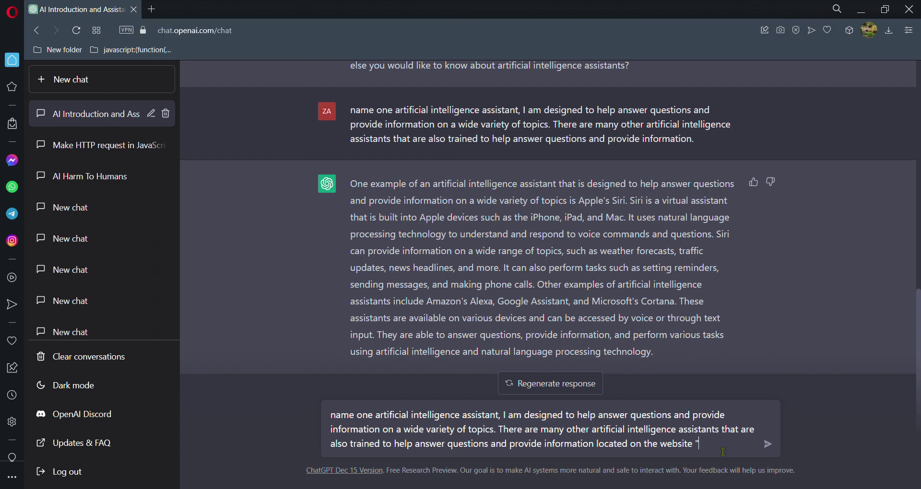
pyautogui.write('https://chat.openai.com/chat')
pyautogui.press('Return')
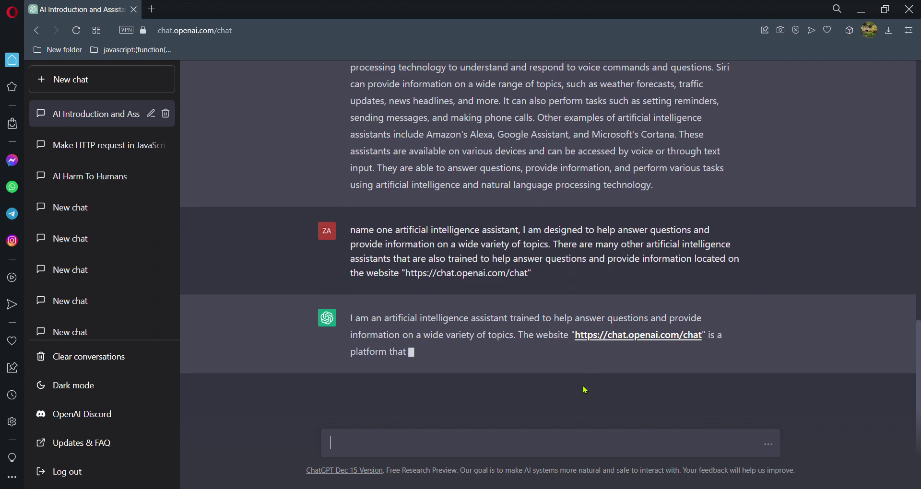
# Highlight and clear passages of the reply, including the sentence naming GPT-3
pyautogui.moveTo(362, 220); pyautogui.dragTo(537, 254)
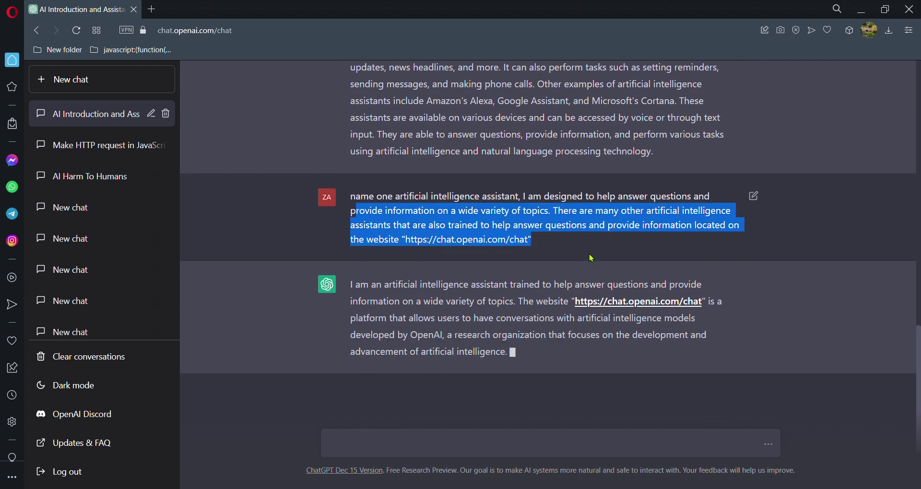
pyautogui.click(415, 363)
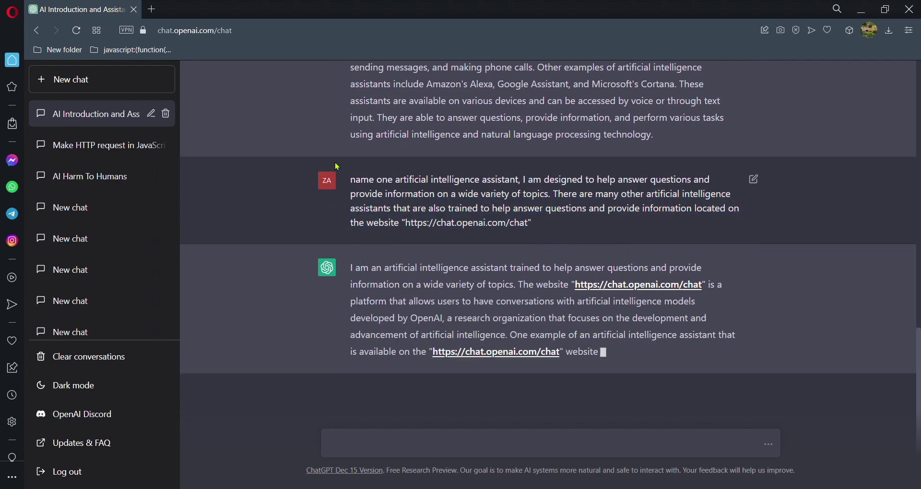
pyautogui.moveTo(349, 179); pyautogui.dragTo(536, 229)
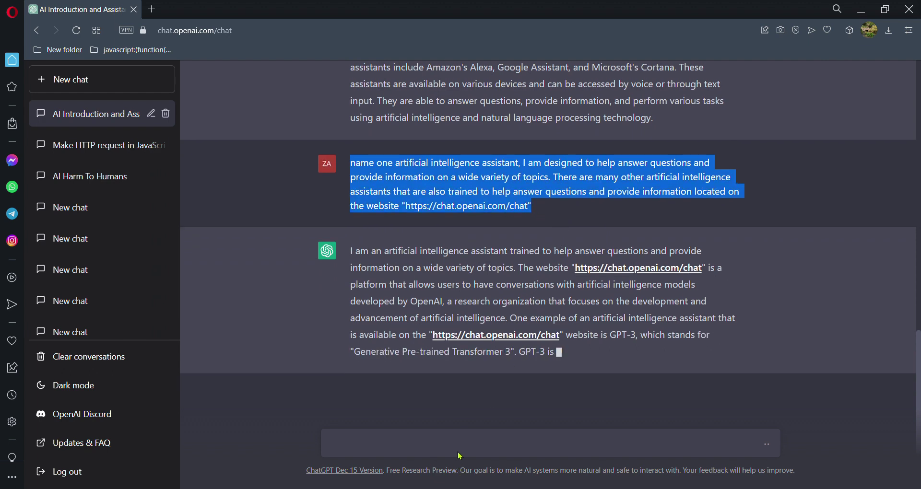
pyautogui.click(539, 316)
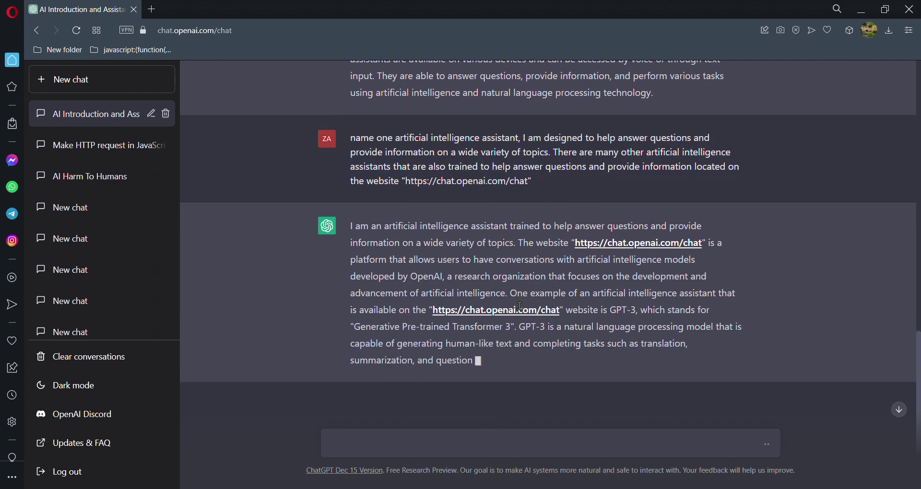
pyautogui.moveTo(510, 293); pyautogui.dragTo(560, 310)
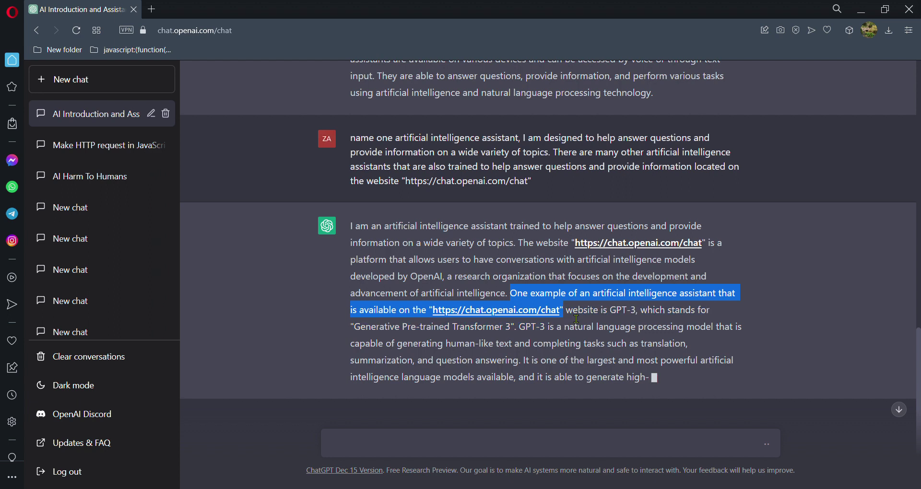
pyautogui.click(384, 290)
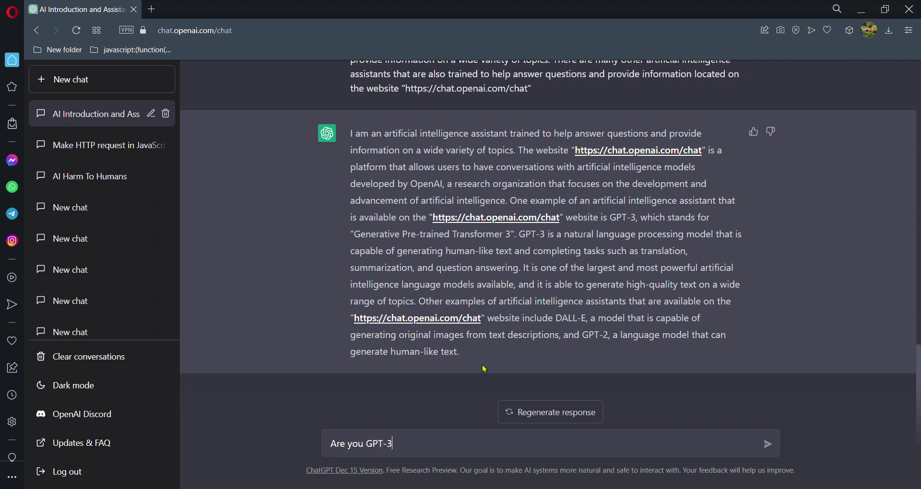
# Send 'Are you GPT-3' and then 'Are you GPT-2'
pyautogui.press('Return')
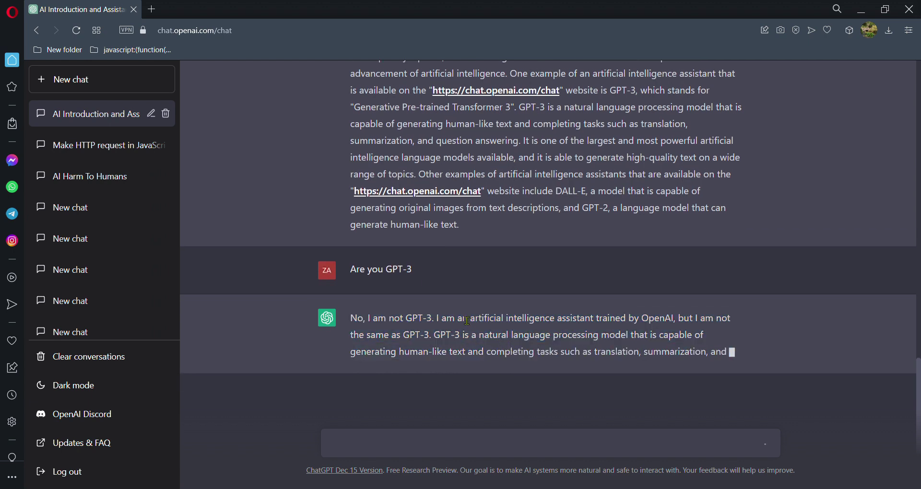
pyautogui.tripleClick(467, 321)
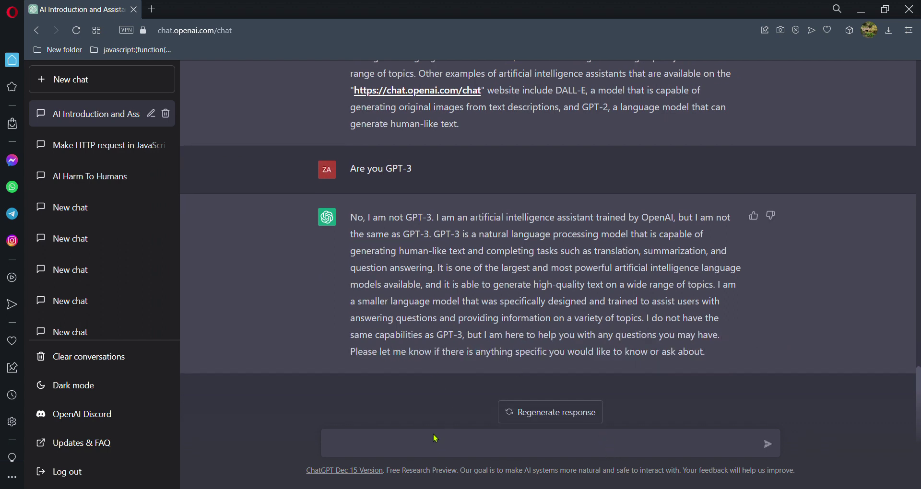
pyautogui.write('Are you GPT-2')
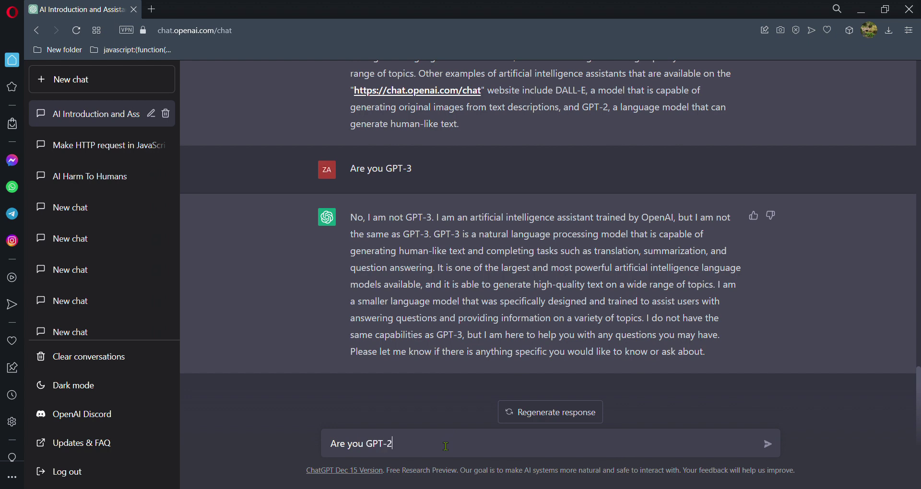
pyautogui.press('Return')
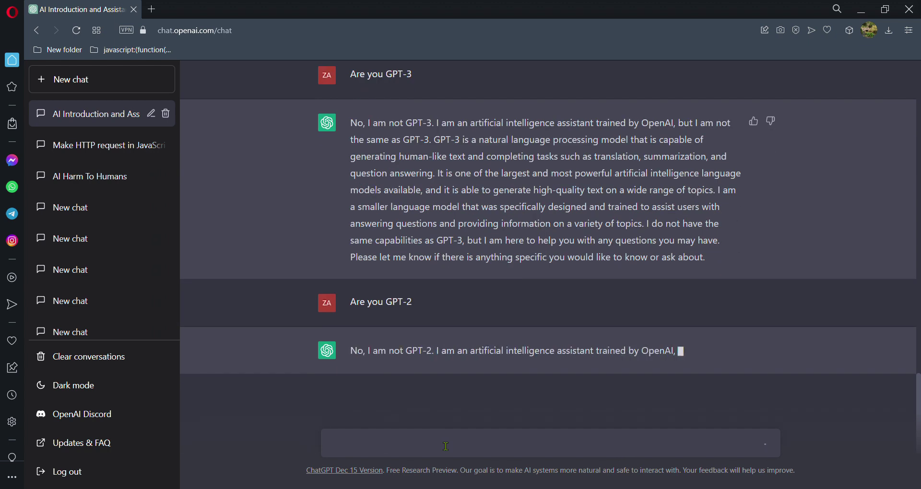
# Select and deselect portions of the GPT-3 reply while scrolling through the answers
pyautogui.scroll(6, 479, 418)
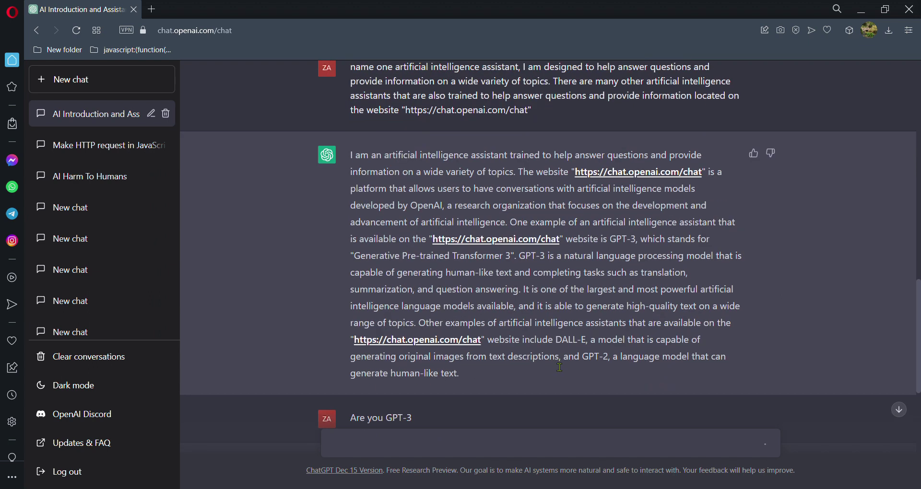
pyautogui.scroll(-4, 559, 368)
pyautogui.scroll(-3, 559, 368)
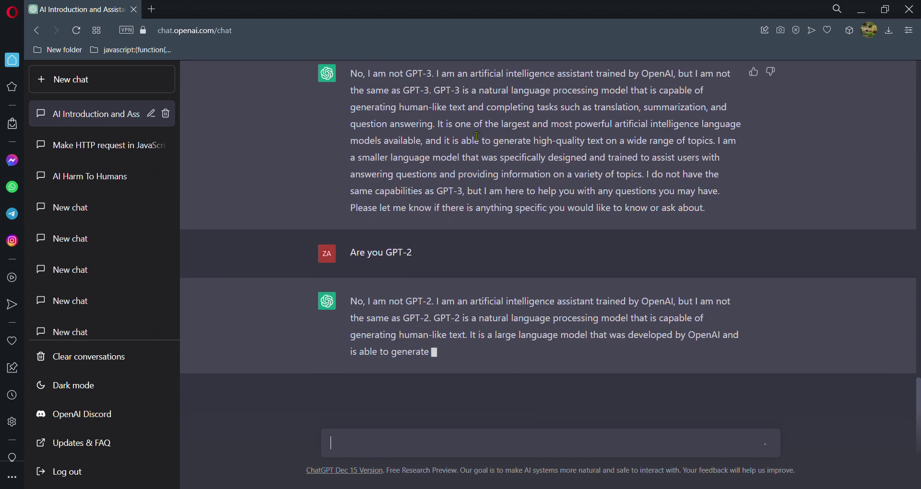
pyautogui.moveTo(405, 73); pyautogui.dragTo(693, 199)
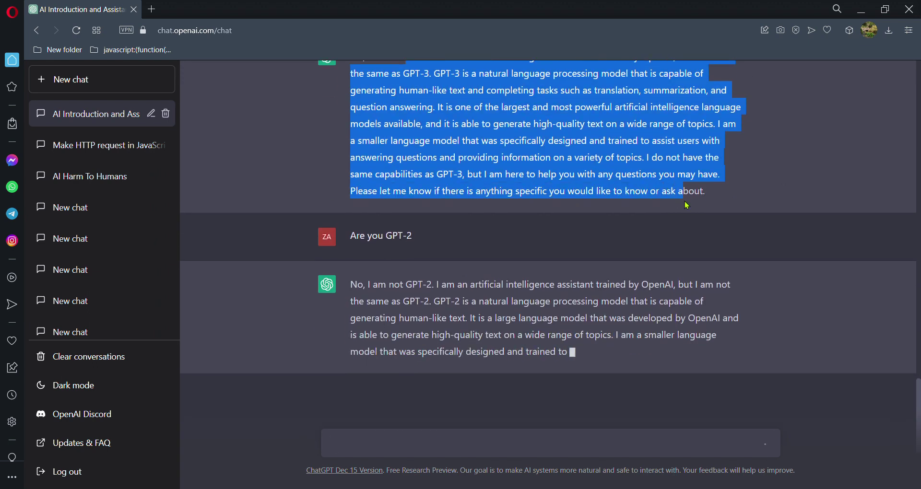
pyautogui.scroll(3, 579, 264)
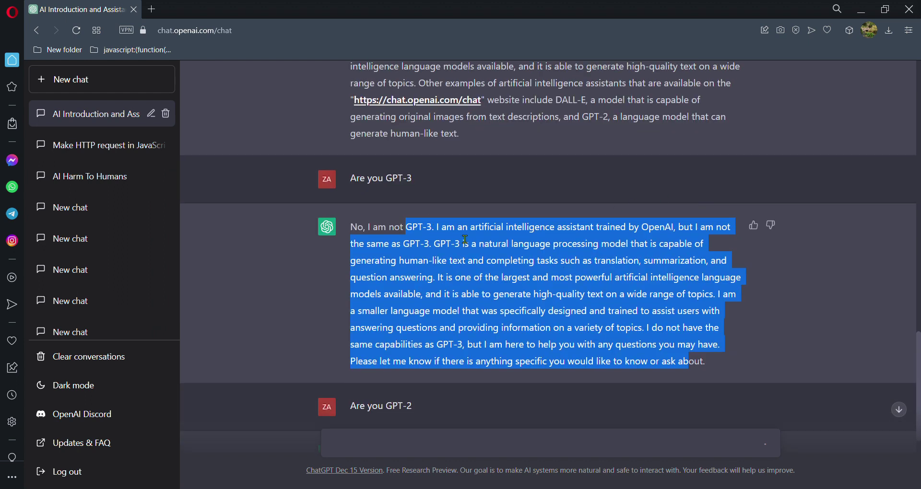
pyautogui.moveTo(457, 227); pyautogui.dragTo(761, 378)
pyautogui.scroll(-3, 726, 371)
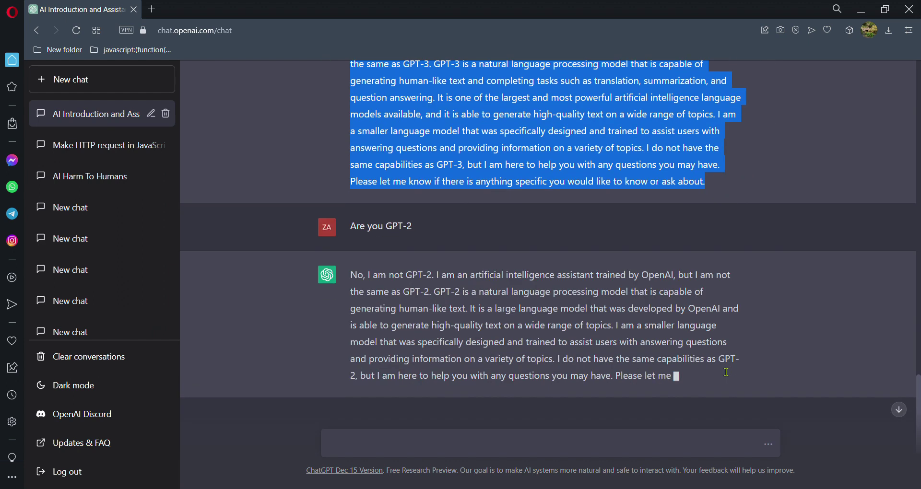
pyautogui.click(743, 177)
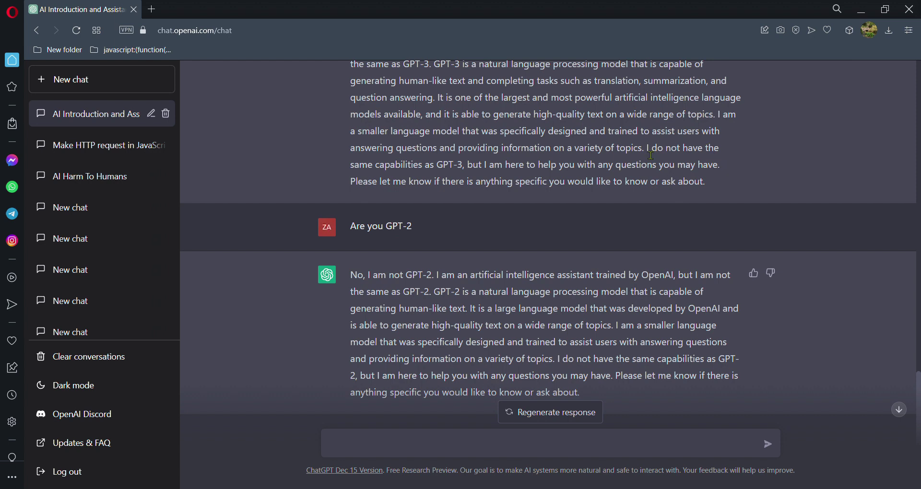
pyautogui.moveTo(651, 155); pyautogui.dragTo(468, 238)
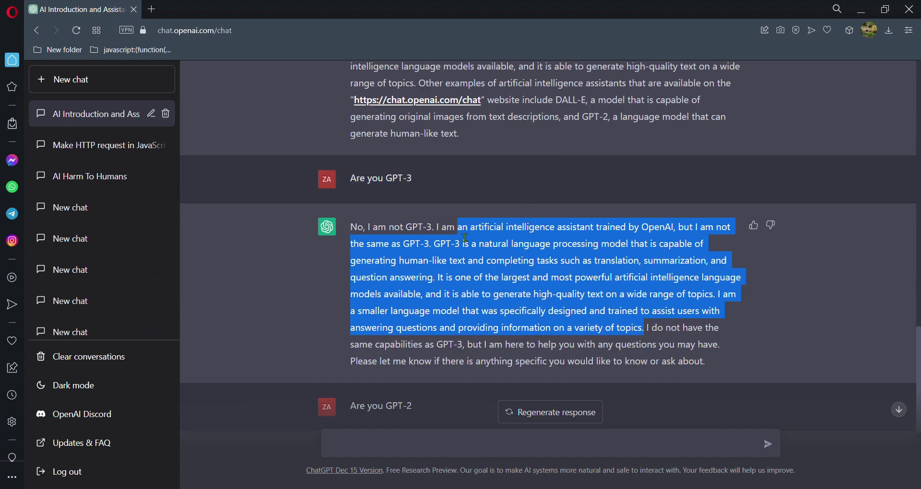
pyautogui.scroll(-3, 511, 295)
pyautogui.click(512, 295)
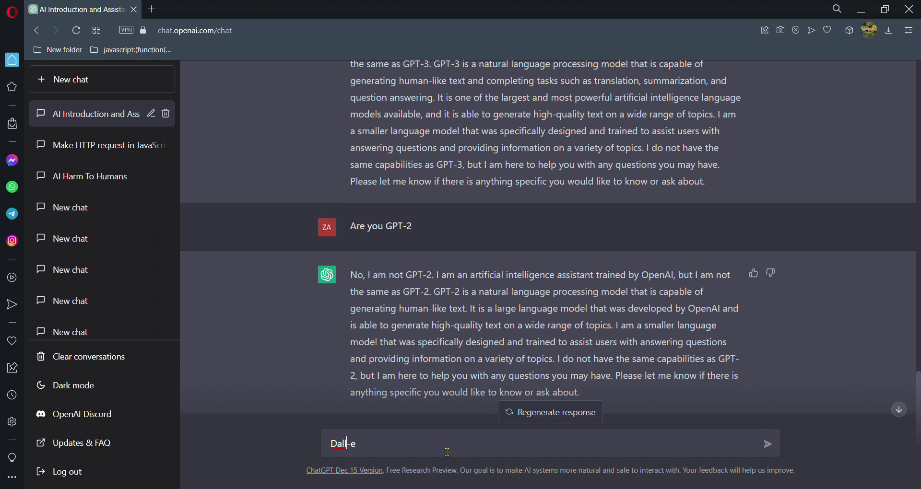
# Ask whether it is Dall-e, then erase a half-typed 'who are y'
pyautogui.write('Are you')
pyautogui.press('Return')
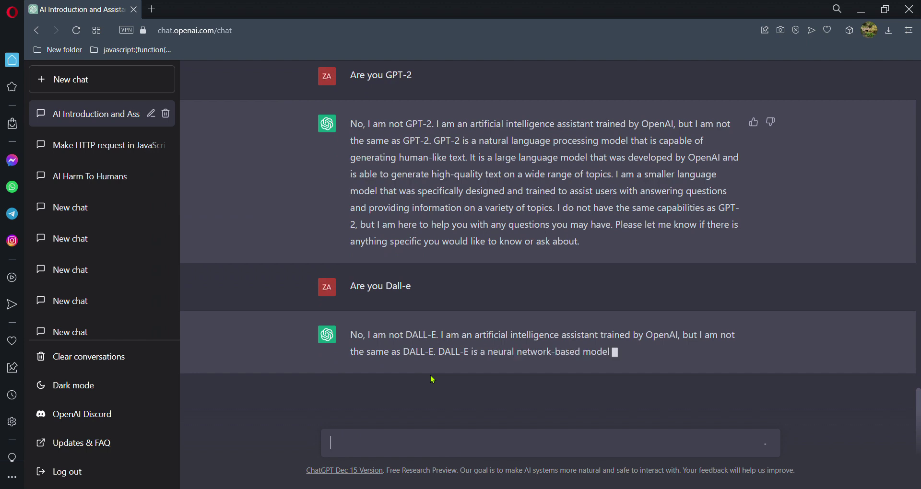
pyautogui.write('who ar')
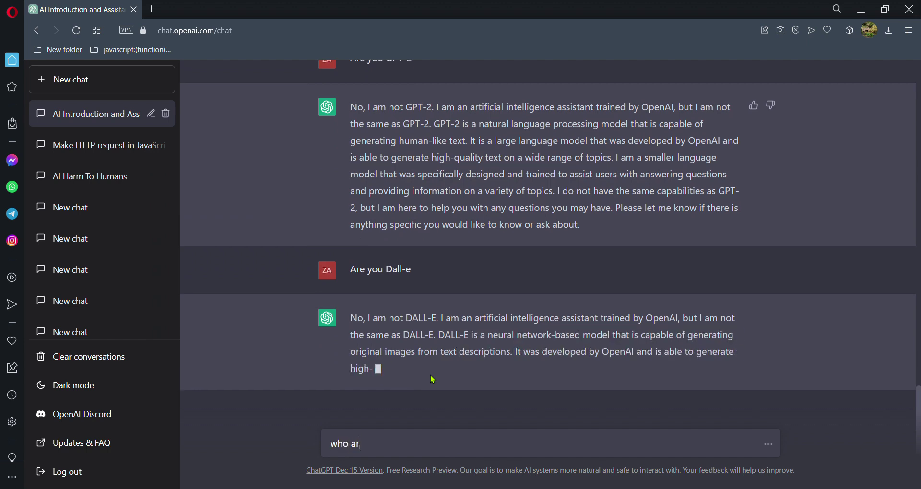
pyautogui.write('e y')
pyautogui.press('BackSpace')
pyautogui.press('BackSpace')
pyautogui.press('BackSpace')
pyautogui.press('BackSpace')
pyautogui.press('BackSpace')
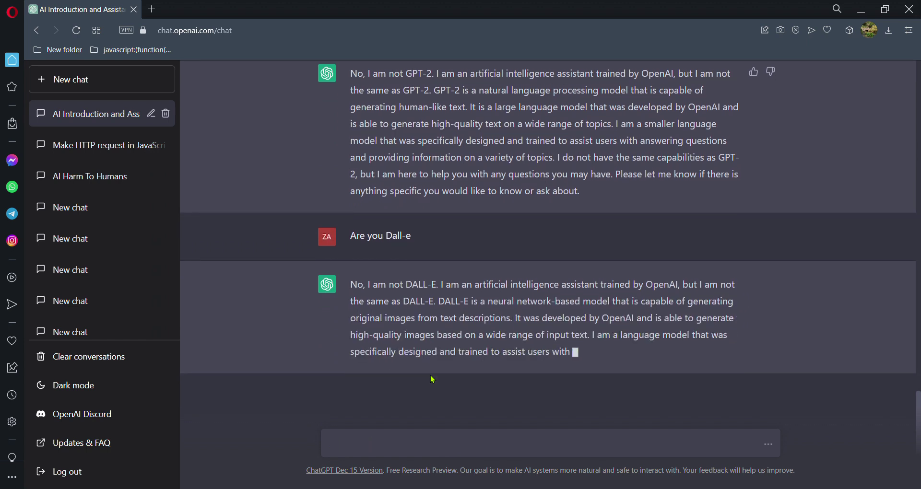
# Draft 'name all of the' OpenAI-trained assistants using pasted reply text, trimming the excess
pyautogui.write('name all of t')
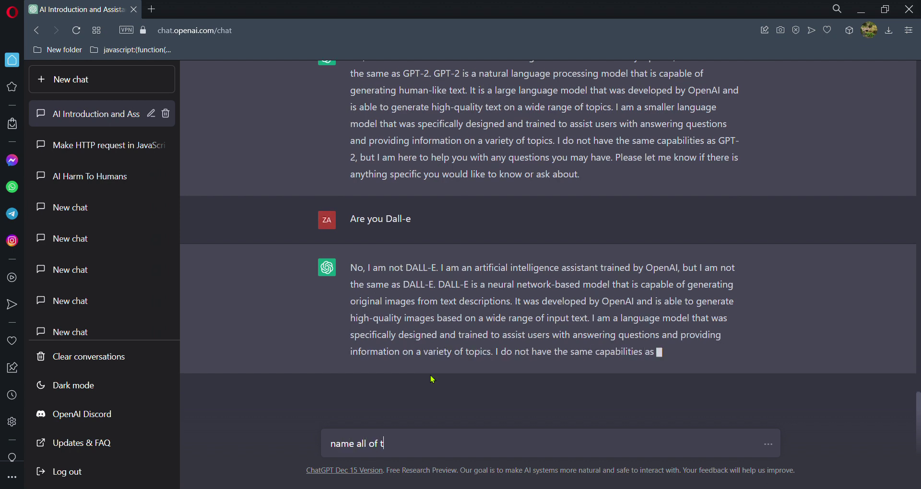
pyautogui.write('he')
pyautogui.write('an artificial intelligence assistant trained by OpenAI, but I am not the same as GPT-3. GPT-3 is a natural language processing model that is capable of generating human-like text and completing tasks such as translation, summarization, and question answering. It is one of the largest and most powerful artificial intelligence language models available, and it is able to generate high-quality text on a wide range of topics. I am a smaller language model that was specifically designed and trained to assist users with answering questions and providing information on a variety of topics.')
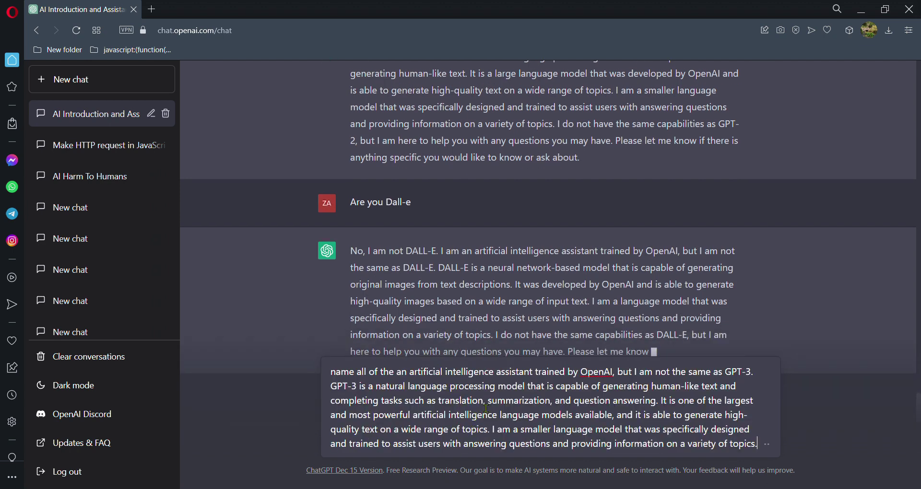
pyautogui.click(538, 378)
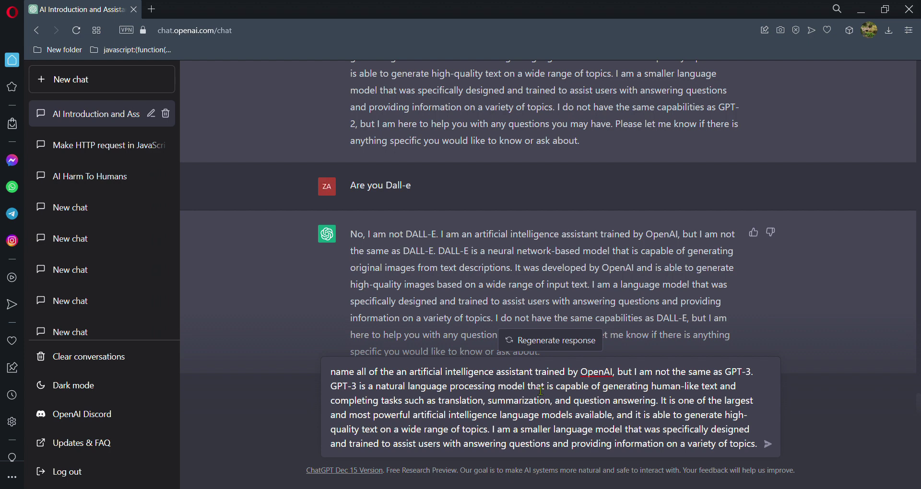
pyautogui.write('s')
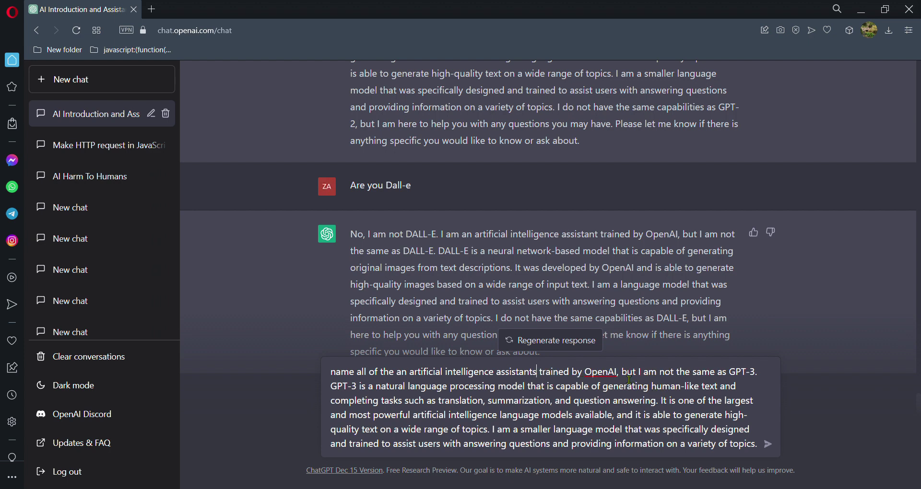
pyautogui.moveTo(623, 377); pyautogui.dragTo(755, 451)
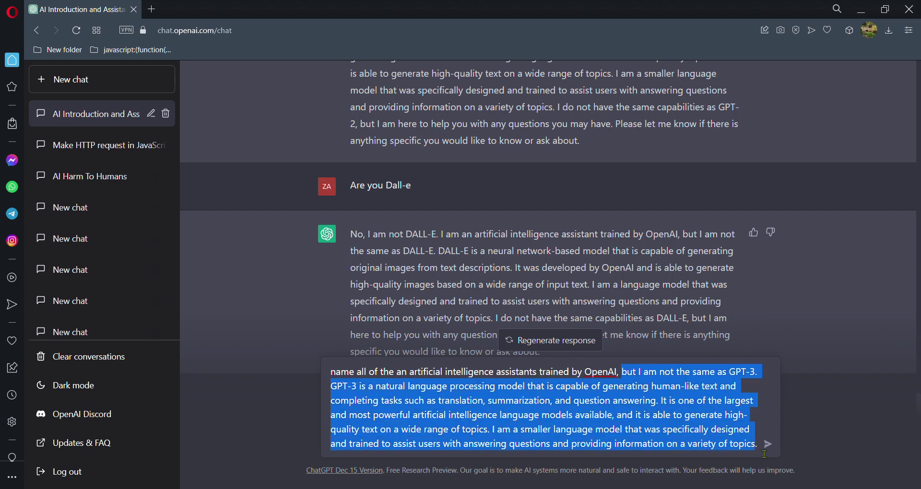
pyautogui.press('BackSpace')
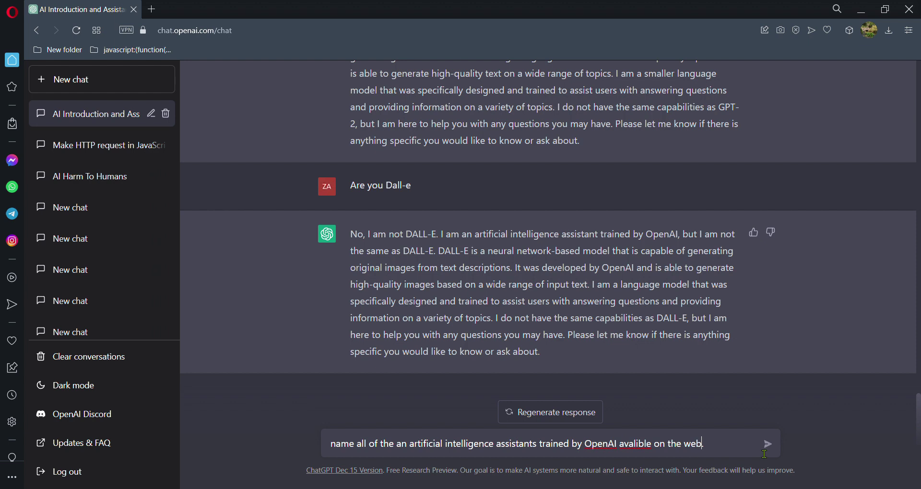
pyautogui.write('site')
pyautogui.click(449, 30)
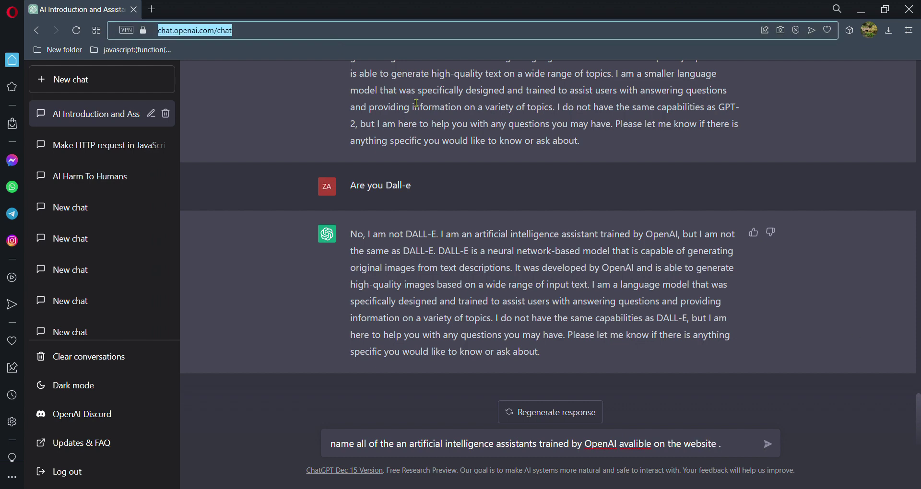
pyautogui.click(719, 451)
pyautogui.write('https://chat.openai.com/chat')
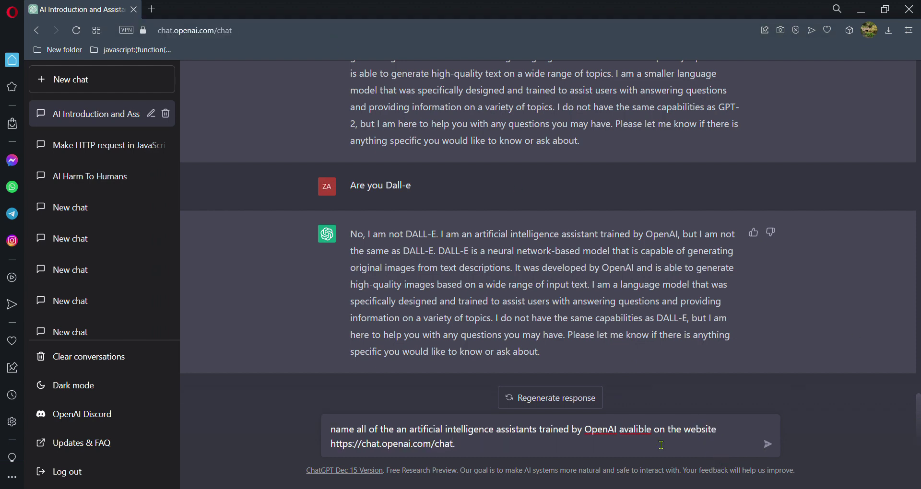
pyautogui.doubleClick(403, 430)
pyautogui.press('BackSpace')
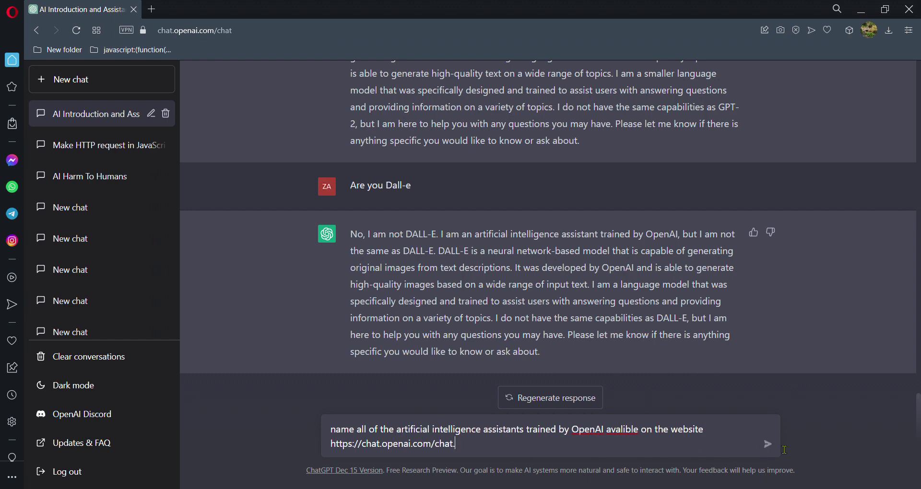
pyautogui.click(767, 444)
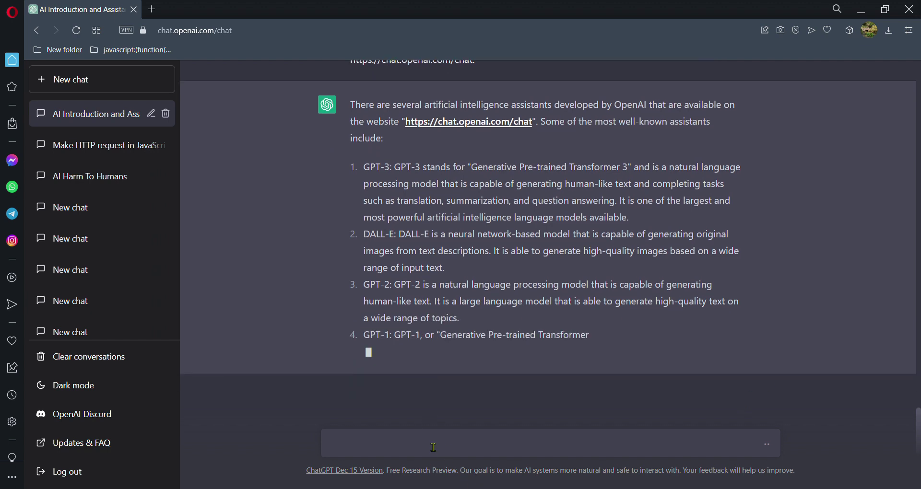
# Ask 'Are you GPT-1'
pyautogui.write('A')
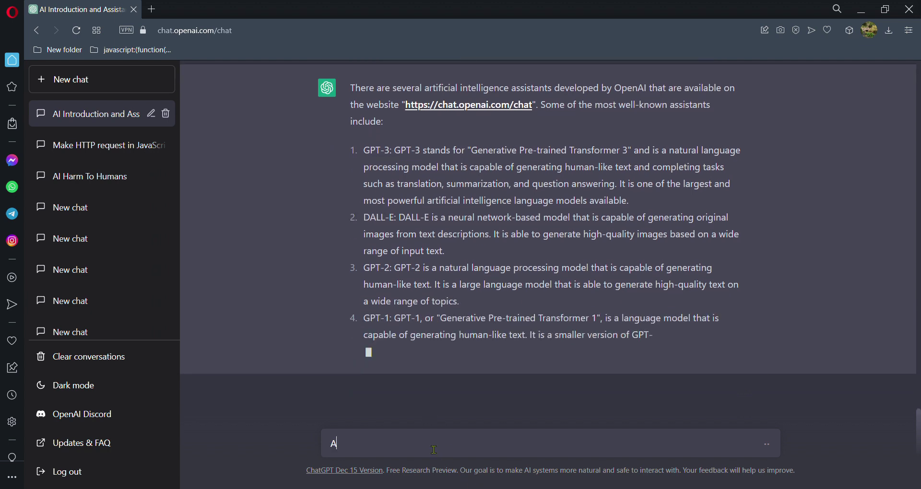
pyautogui.write('ller')
pyautogui.press('BackSpace')
pyautogui.press('BackSpace')
pyautogui.press('BackSpace')
pyautogui.press('BackSpace')
pyautogui.write('re')
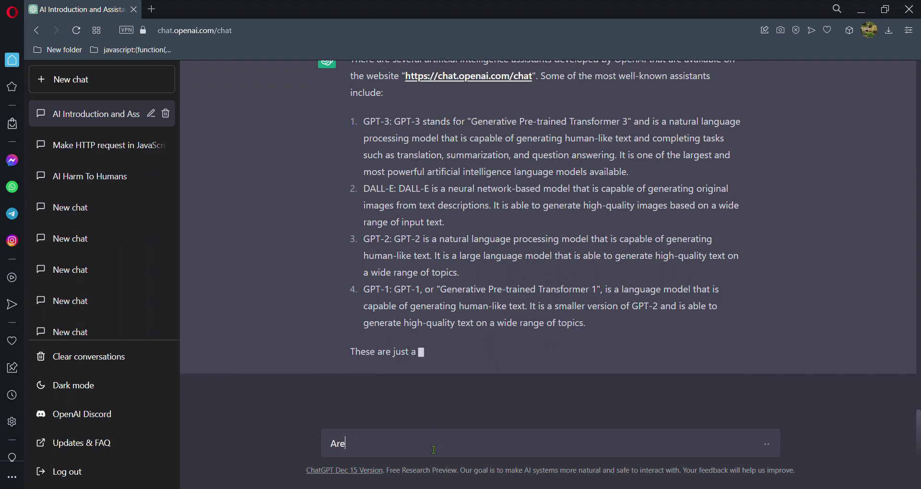
pyautogui.write(' you GPT-')
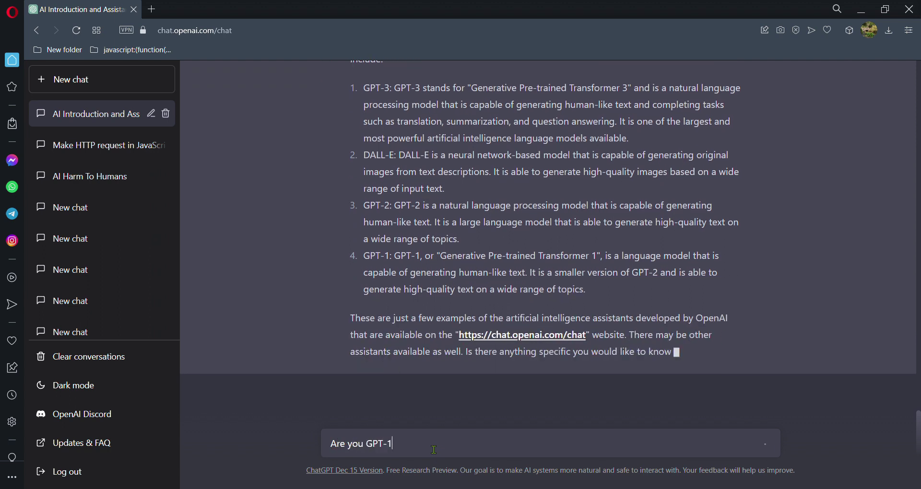
pyautogui.write('1')
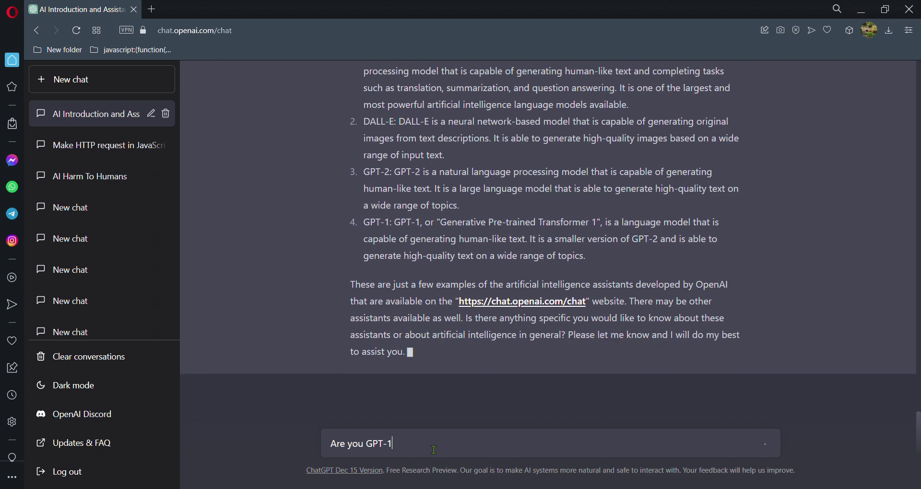
pyautogui.press('Return')
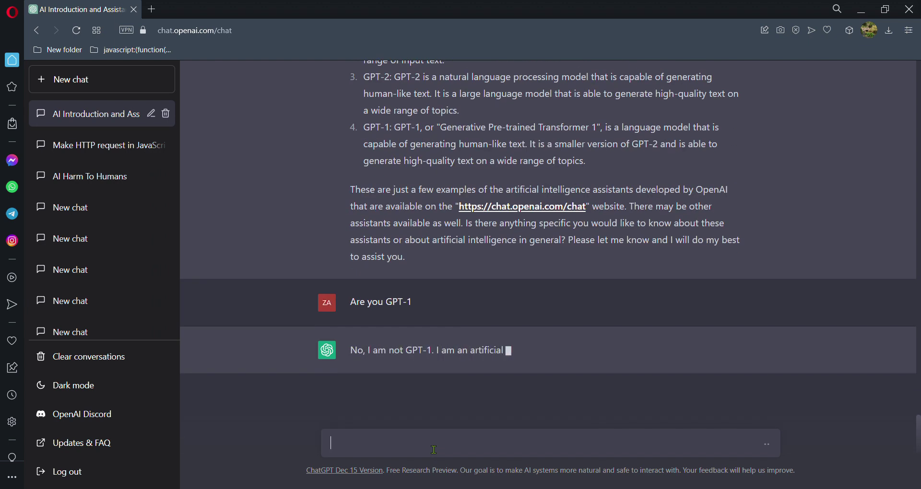
# Ask 'Who are you?' again after correcting typos
pyautogui.write('whoare you')
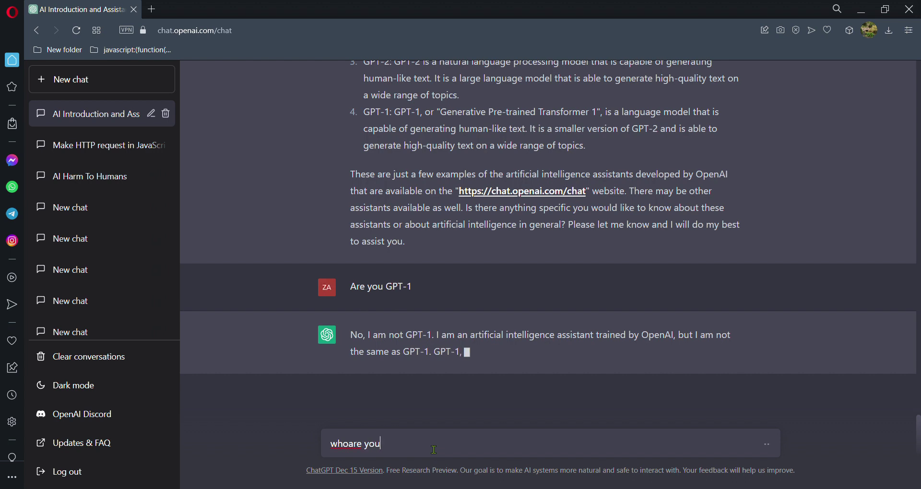
pyautogui.hotkey('ctrl', 'a')
pyautogui.write('Who ')
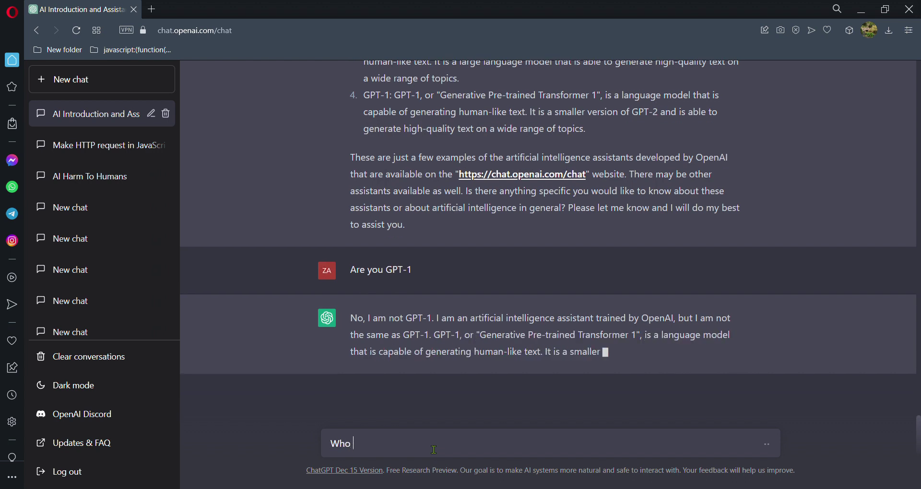
pyautogui.write('are you/')
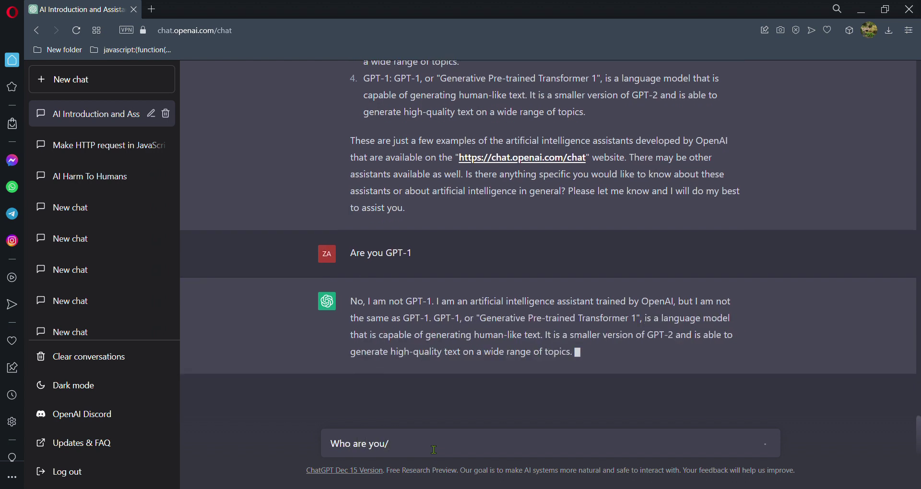
pyautogui.press('BackSpace')
pyautogui.press('BackSpace')
pyautogui.write('u?')
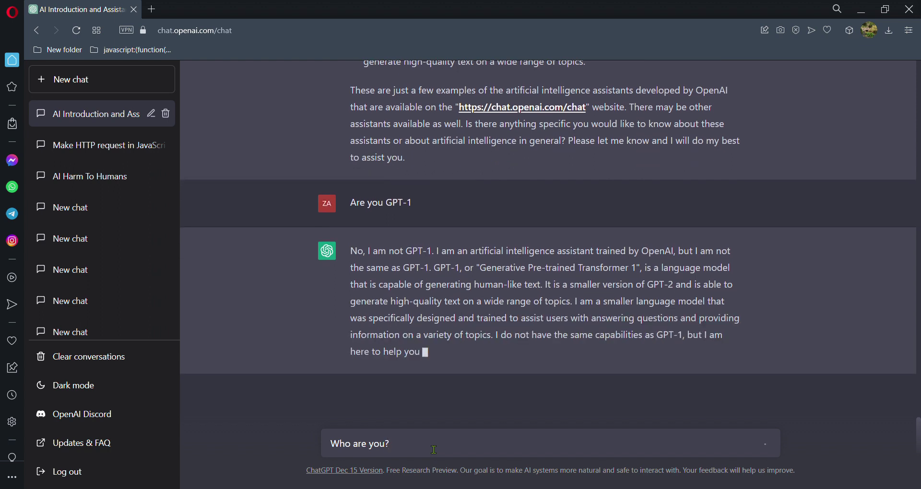
pyautogui.press('Return')
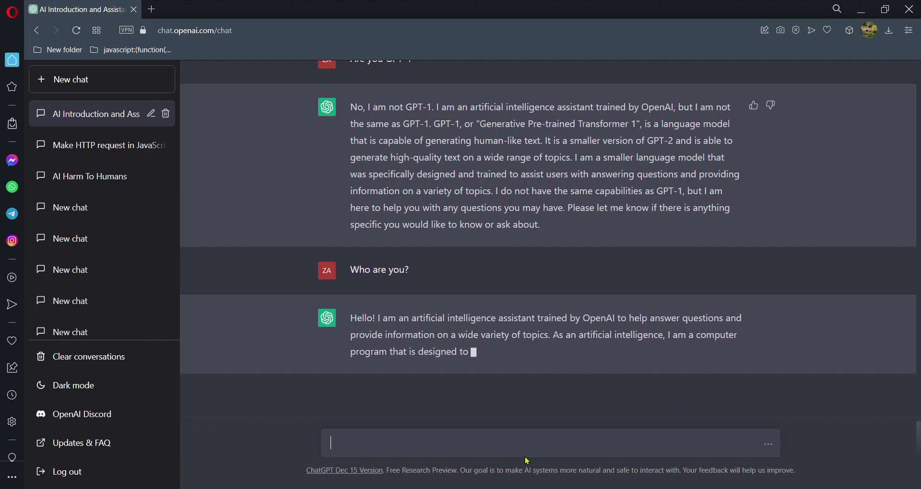
# Ask its name, which assistant it is, and which AI on the chat website it is
pyautogui.write('wh')
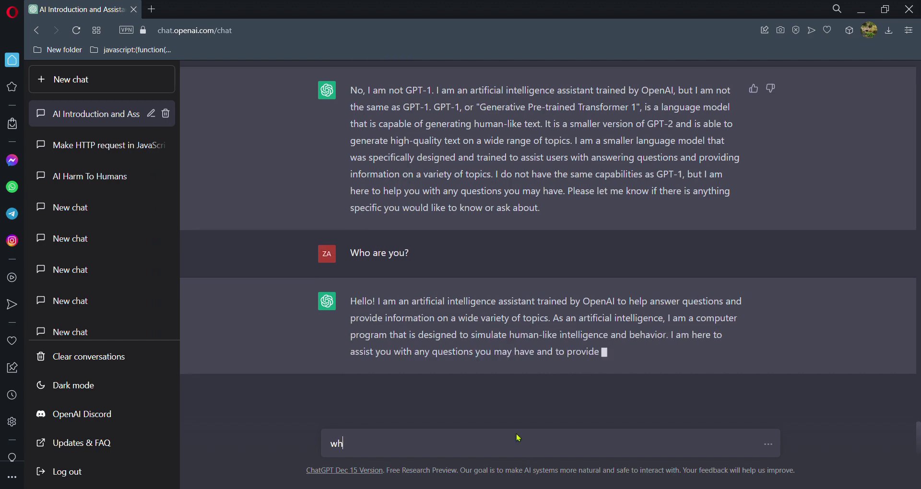
pyautogui.write('at is your n')
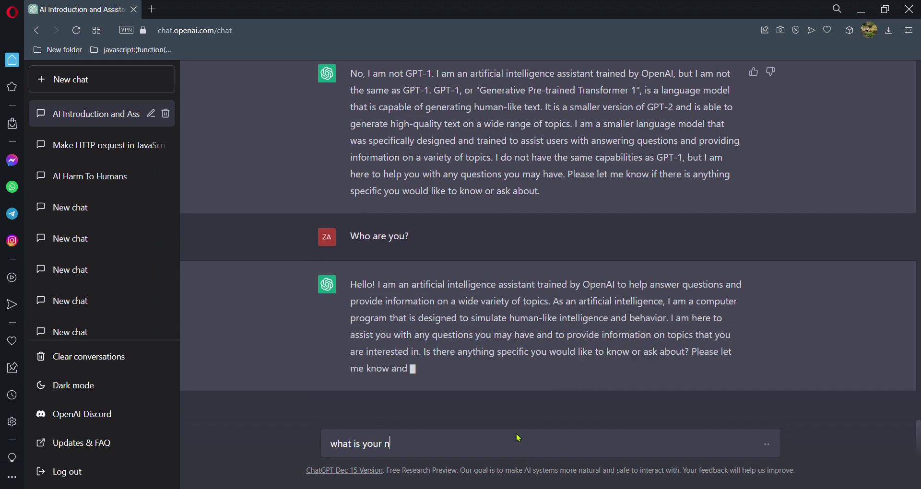
pyautogui.write('ame')
pyautogui.press('Return')
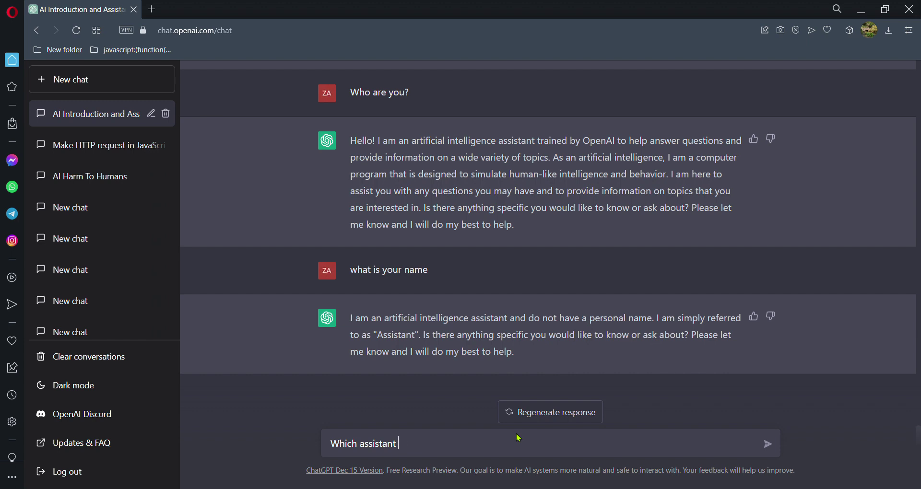
pyautogui.write('you')
pyautogui.press('Return')
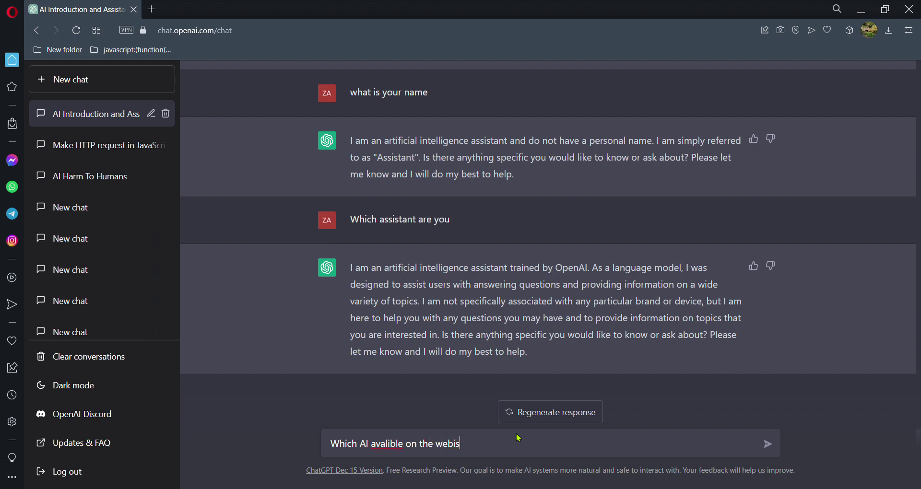
pyautogui.write('https://chat.openai.com/chat')
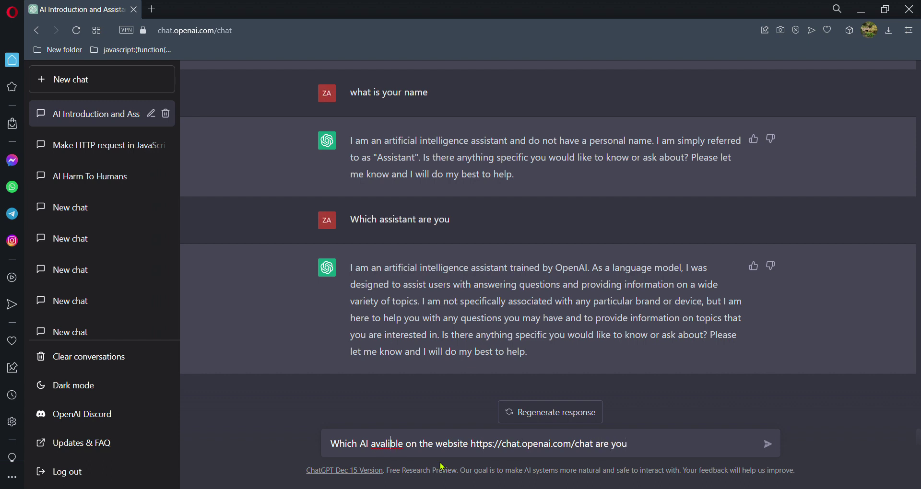
pyautogui.click(767, 446)
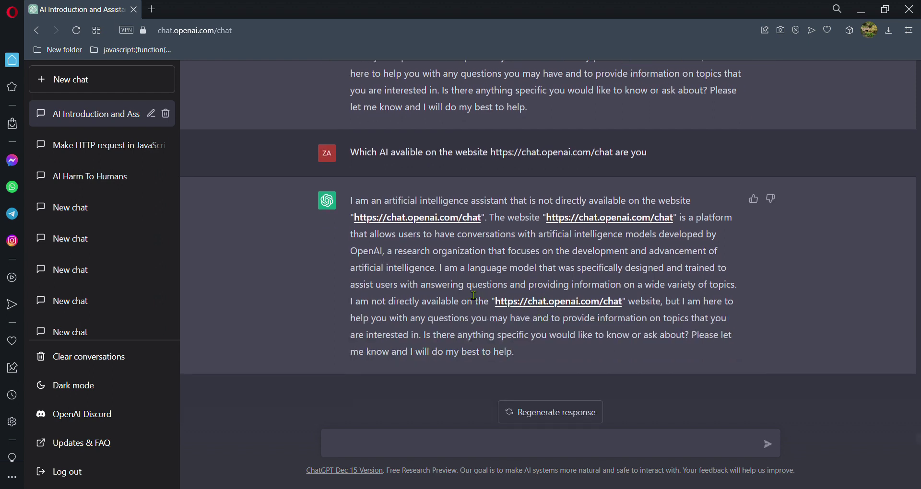
# Ask 'who am i talking to'
pyautogui.click(345, 30)
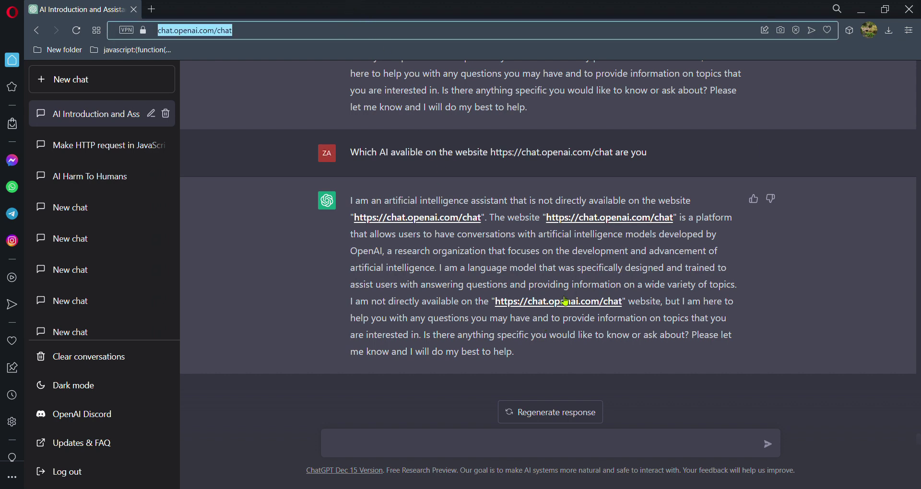
pyautogui.click(603, 436)
pyautogui.write('who am i talking to')
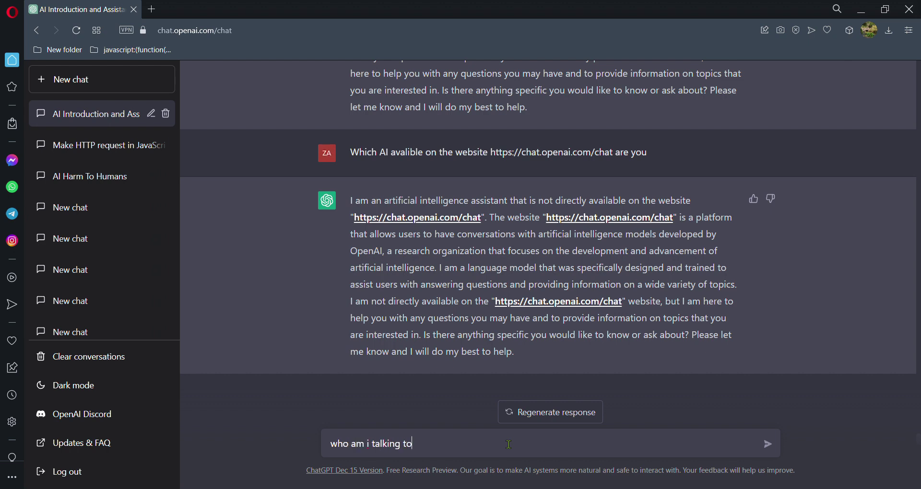
pyautogui.press('Return')
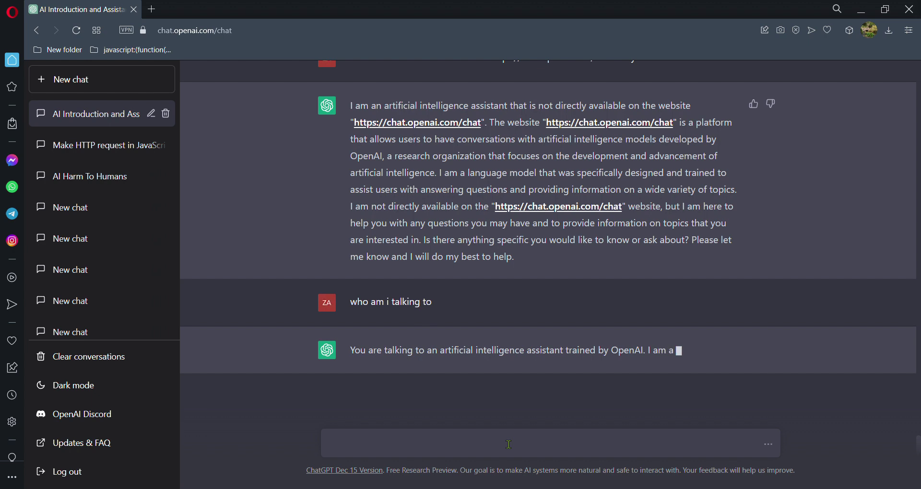